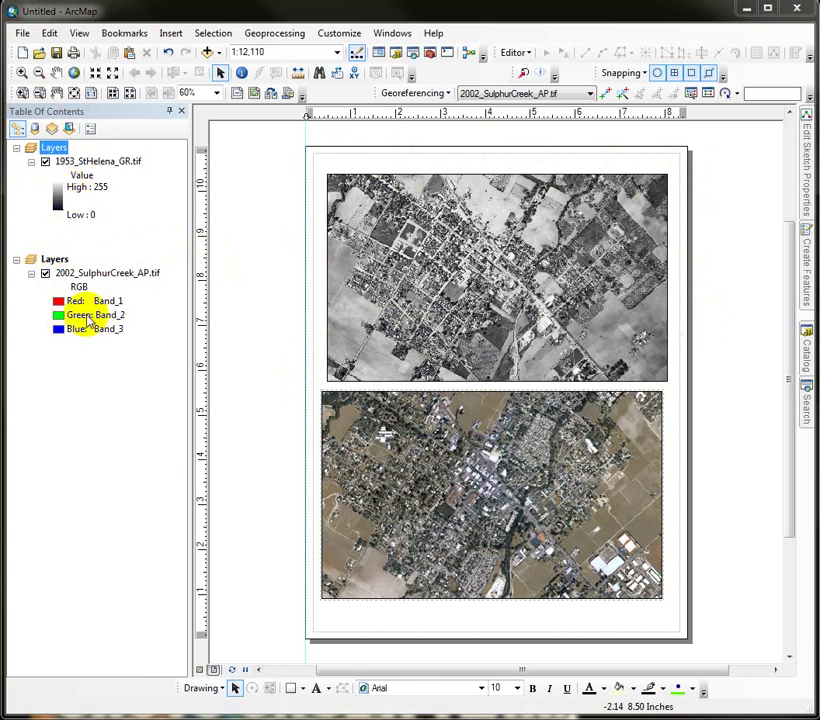
- Click the upper 1953 frame, then select the lower 2002 photo frame
click(455, 280)
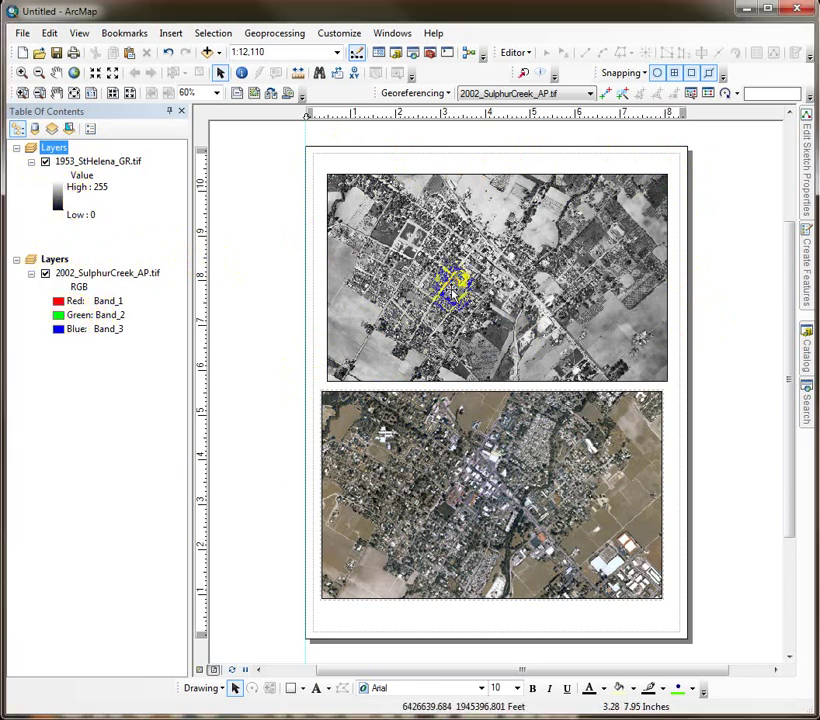
click(441, 470)
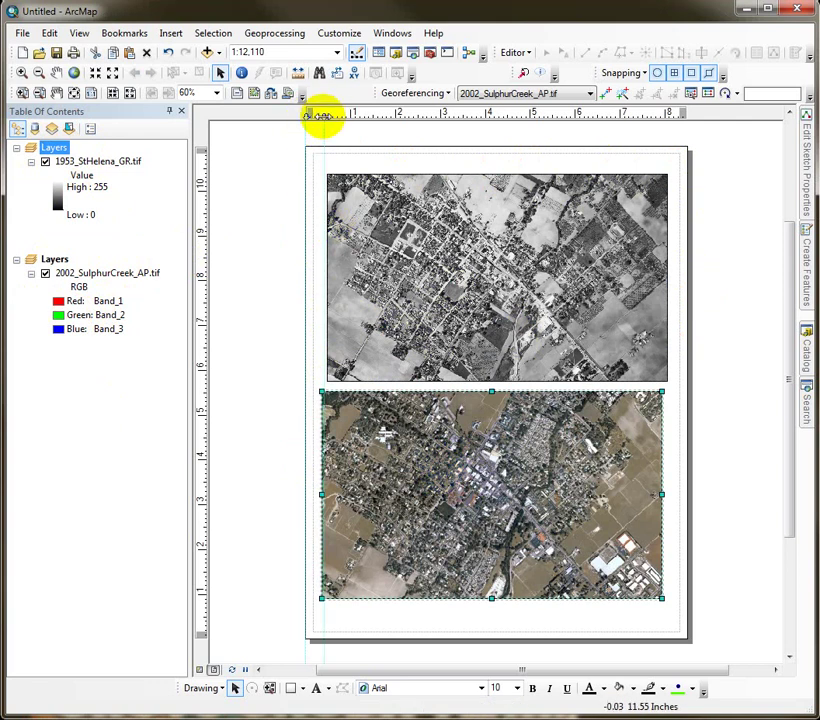
- Set a ruler guide at the 1953 frame's left edge and snap the 2002 frame to it
right_click(319, 118)
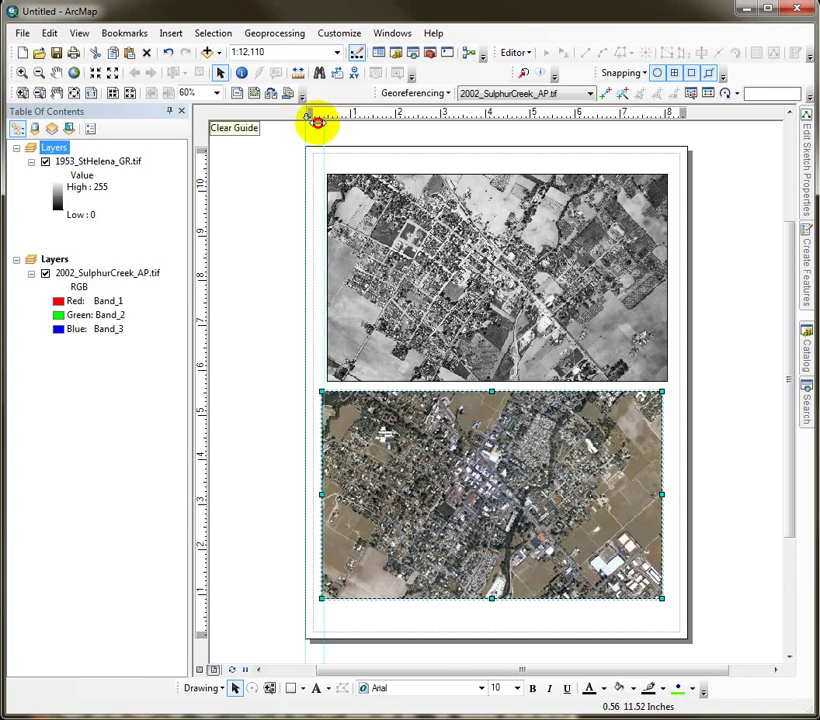
drag(320, 118, 327, 116)
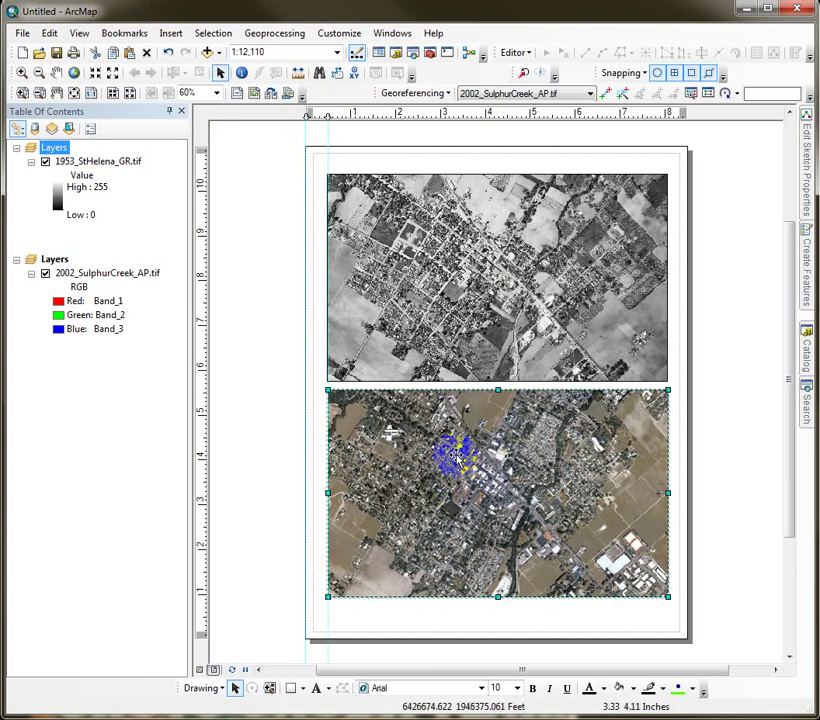
drag(455, 467, 473, 453)
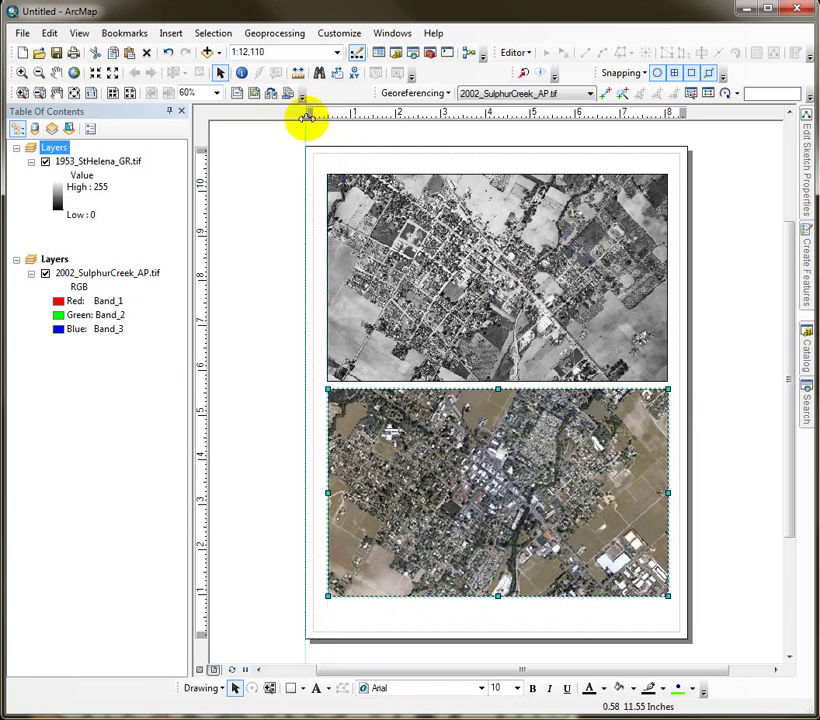
- Remove the alignment guide and clear all remaining ruler guides
right_click(306, 116)
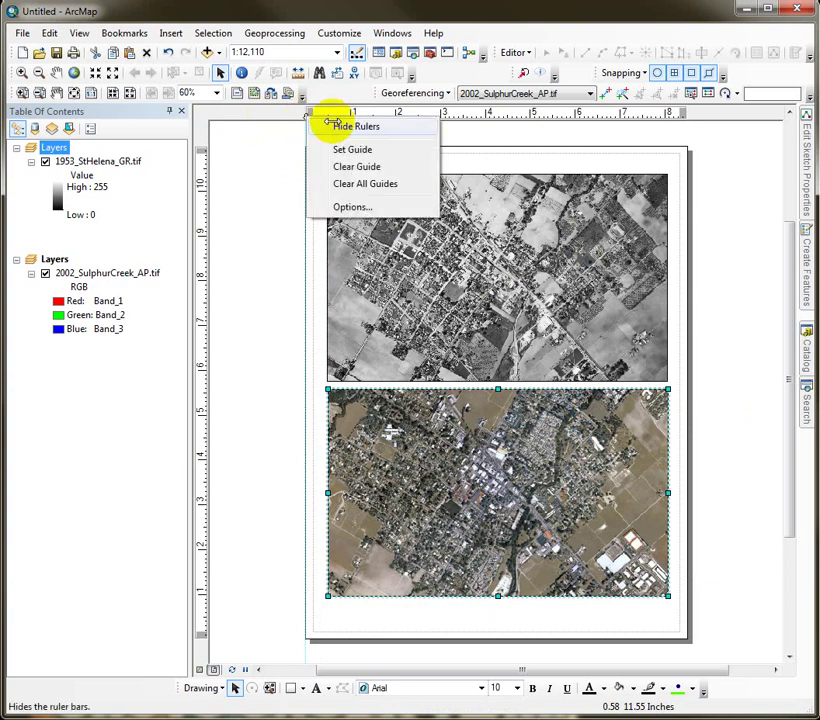
click(346, 168)
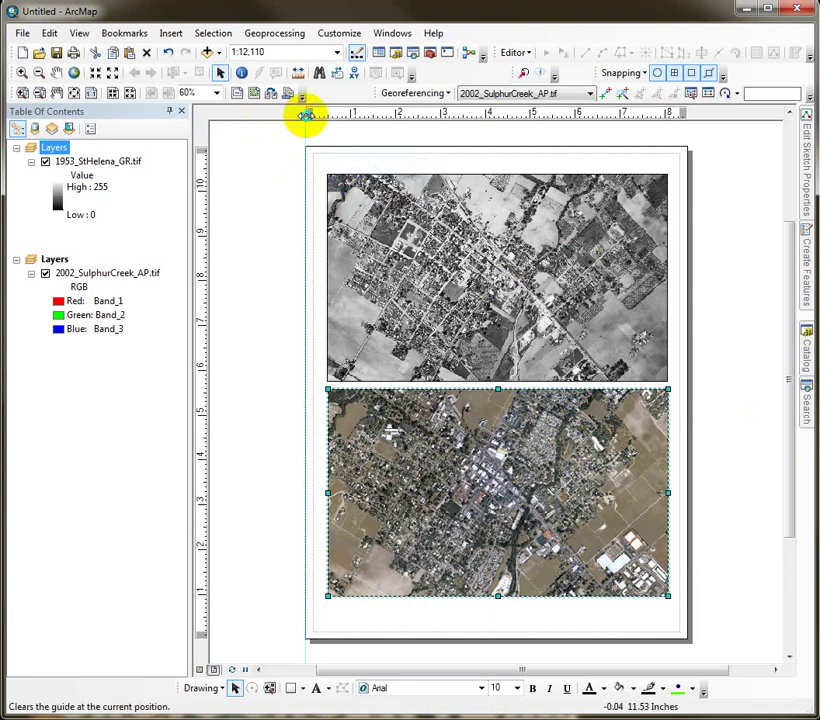
right_click(305, 116)
click(363, 186)
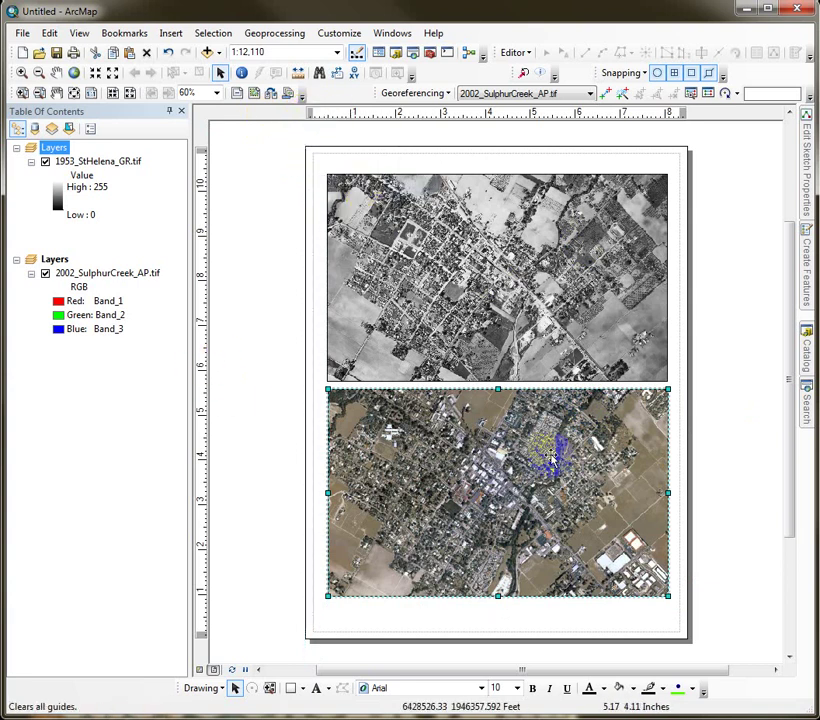
- Deselect the 2002 frame and activate the 1953 data frame
click(269, 278)
right_click(57, 149)
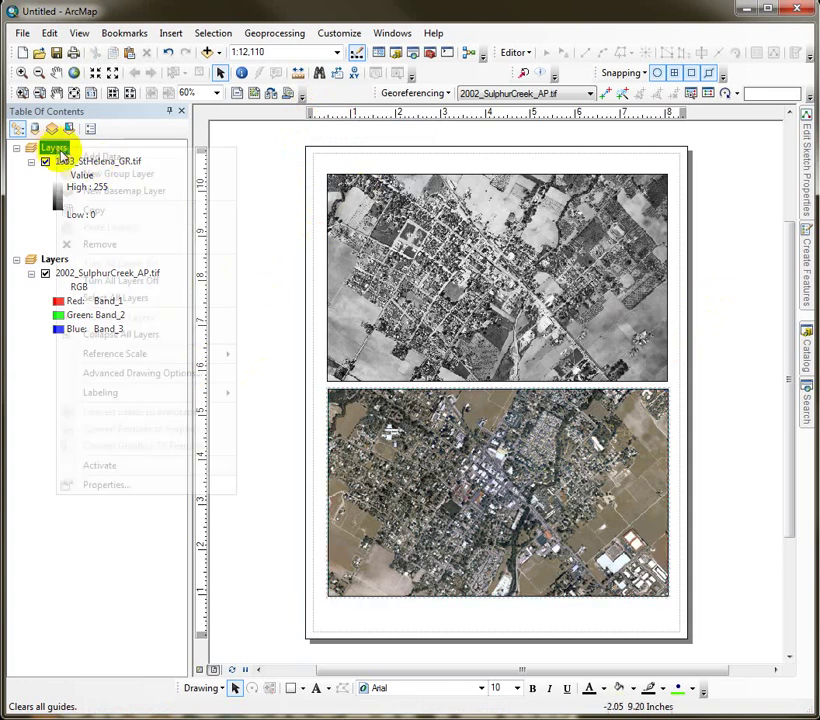
click(100, 466)
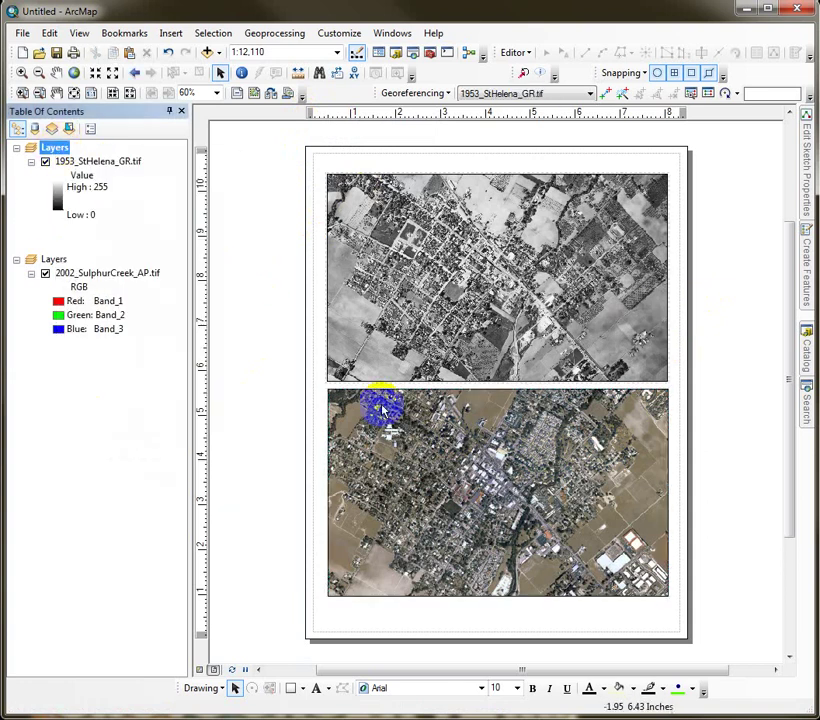
- Start a new grid from the 1953 data frame's Grids properties
right_click(58, 148)
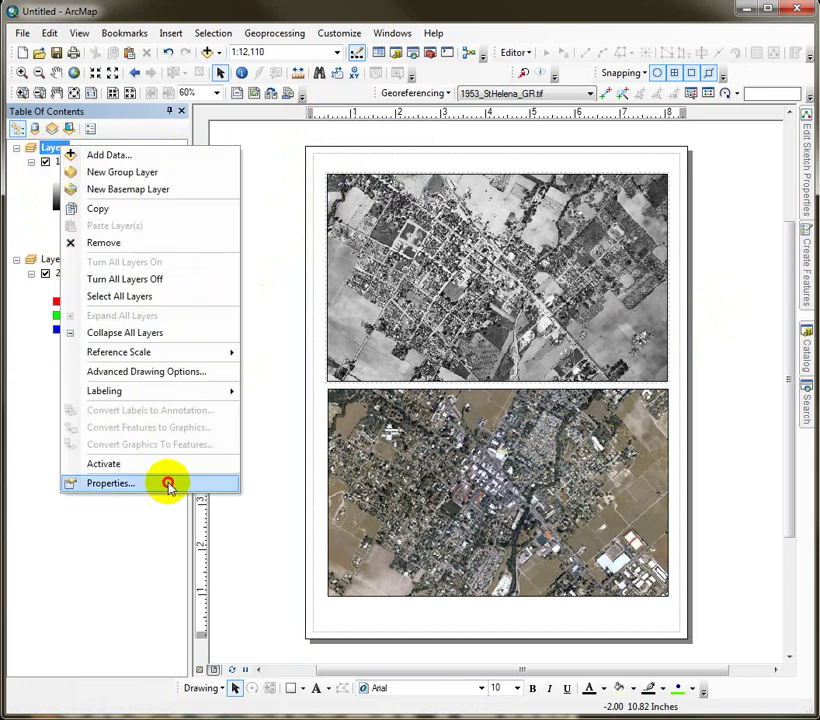
click(168, 483)
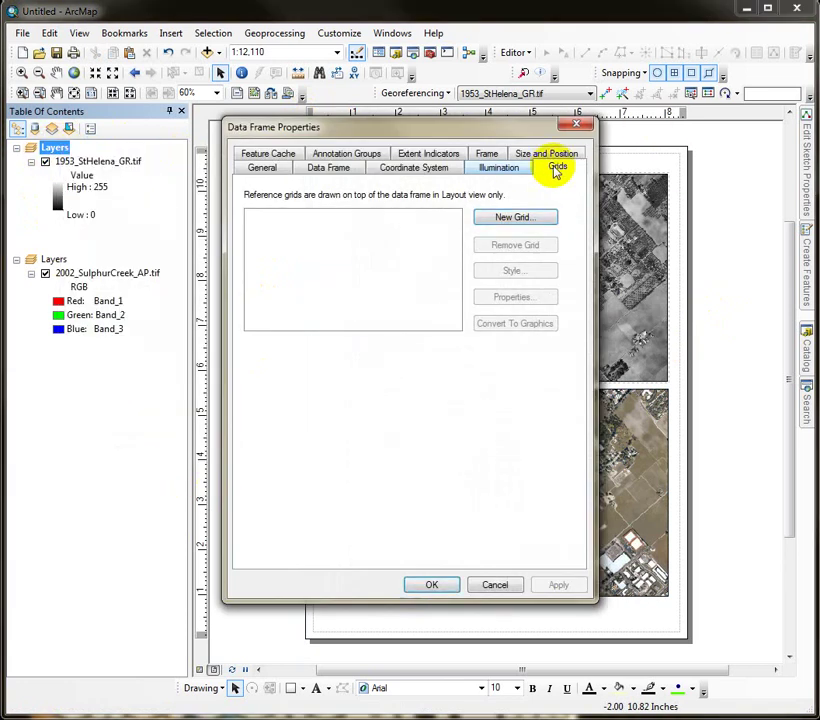
click(524, 219)
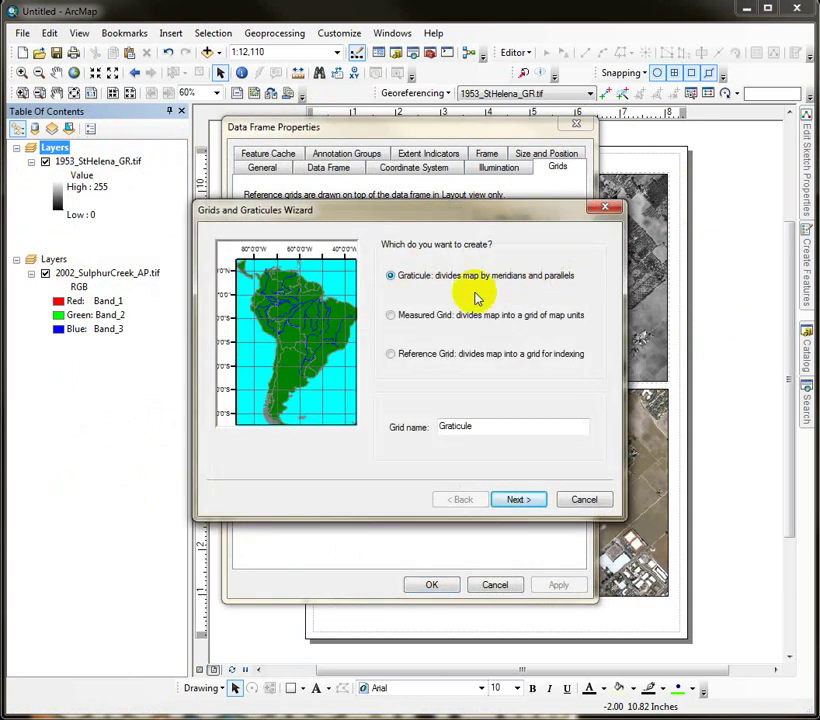
- Create a labelled Measured Grid with 1000-foot X and Y intervals in the wizard
click(389, 316)
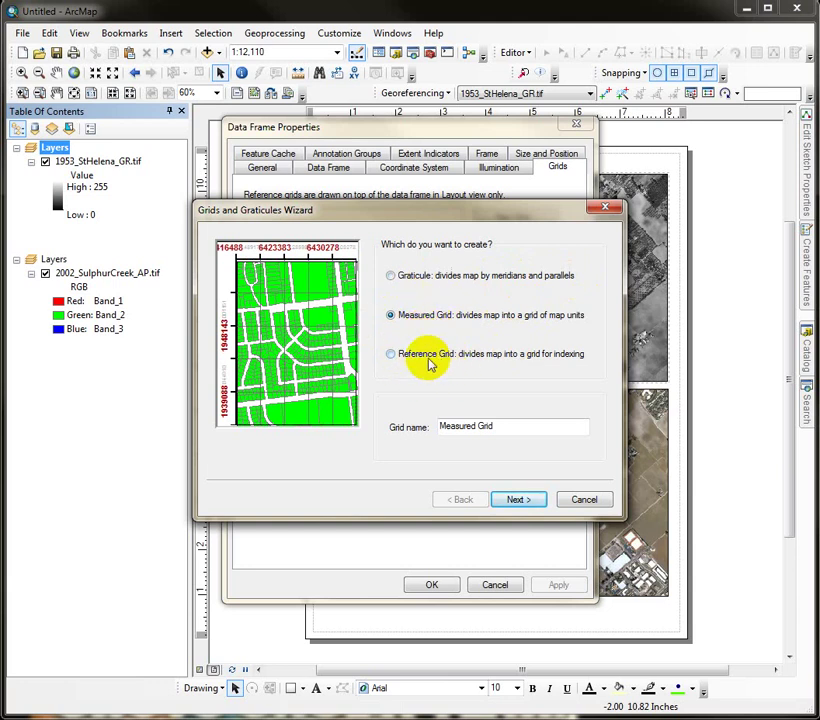
click(510, 501)
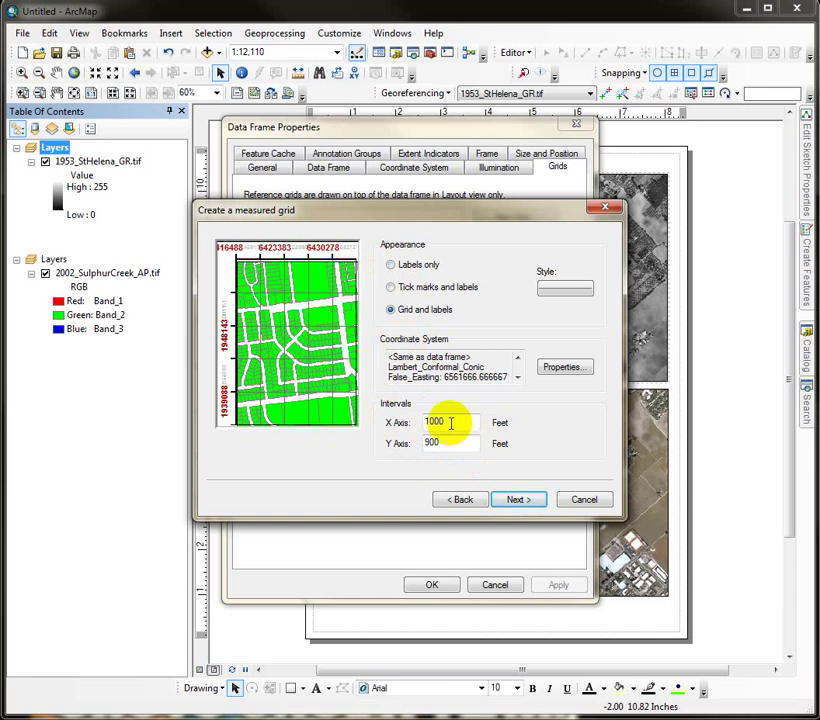
drag(459, 446, 372, 413)
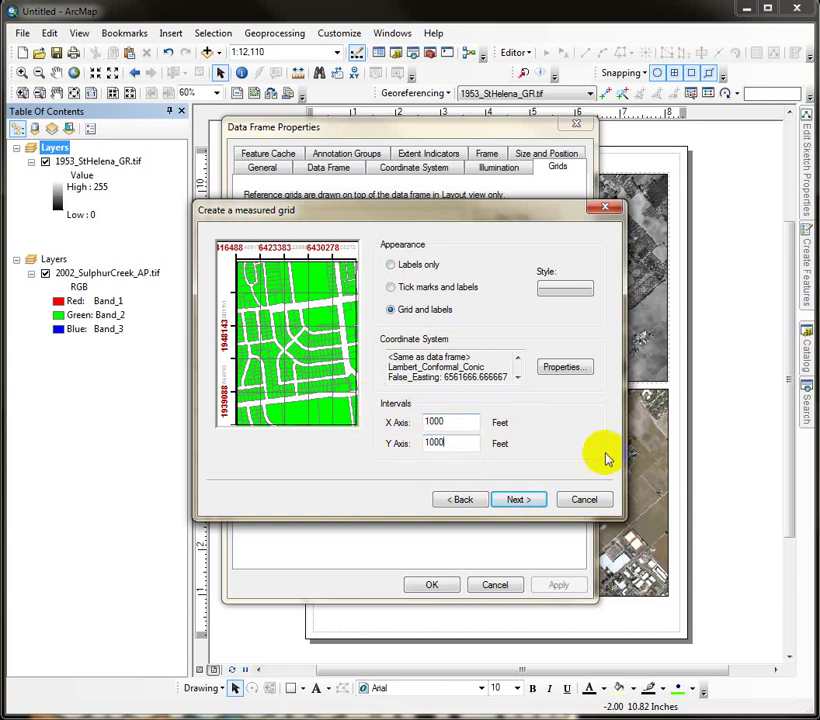
click(517, 499)
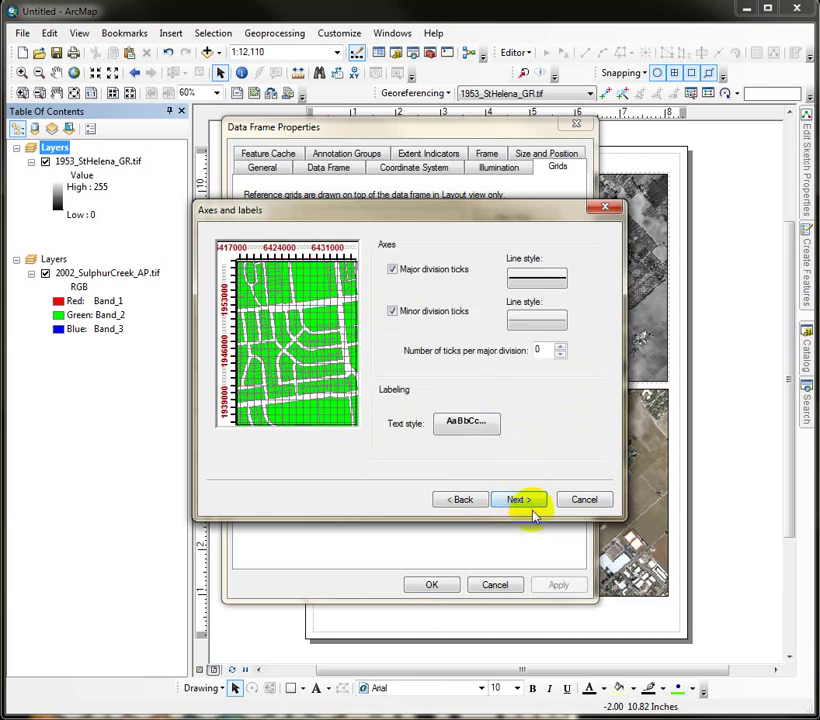
click(531, 501)
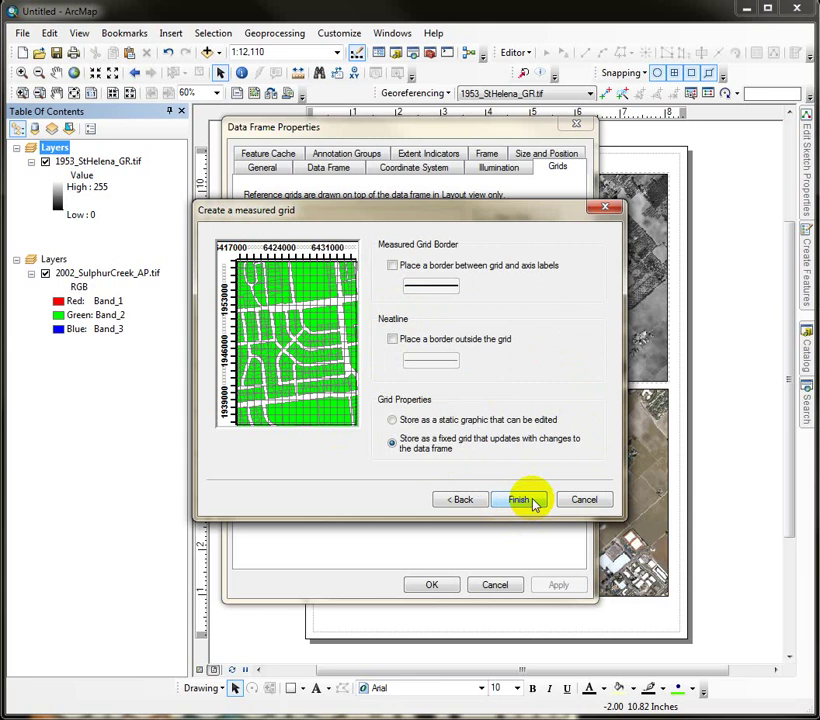
click(520, 500)
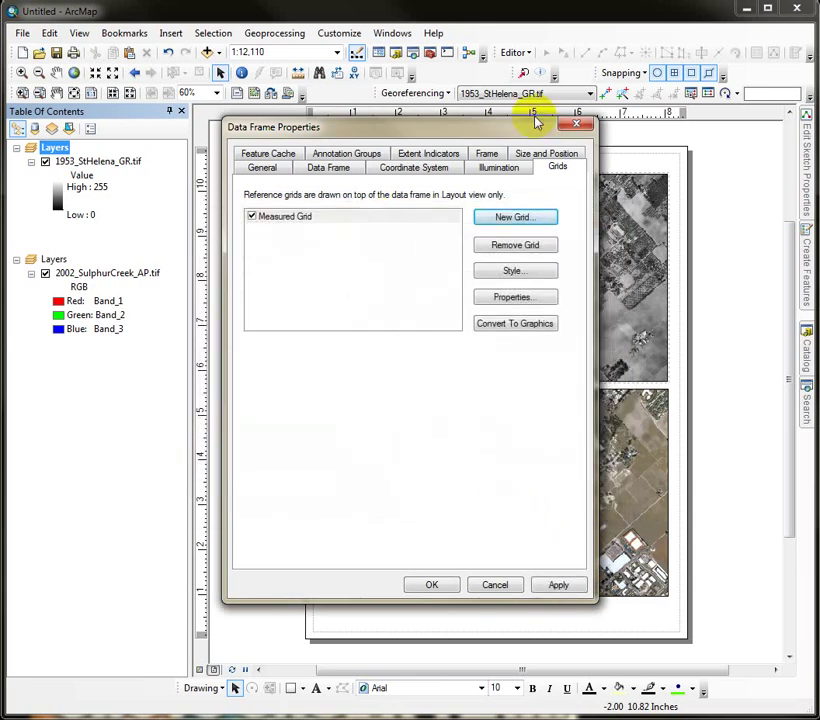
- Move the Data Frame Properties dialog aside and apply the grid to the 1953 frame
drag(537, 122, 305, 76)
click(372, 548)
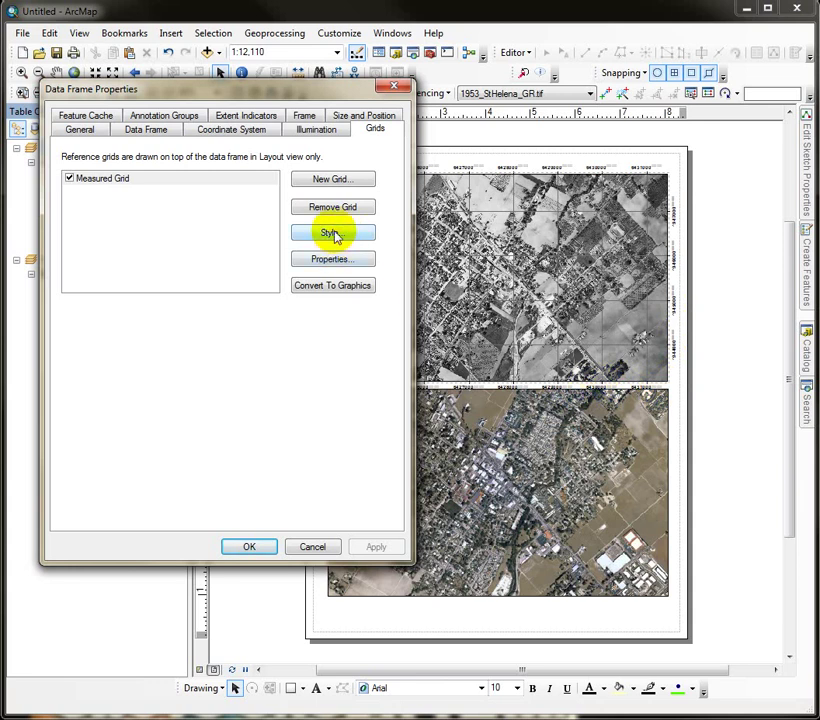
- Turn off the measured grid's bottom and right axis labels
click(332, 261)
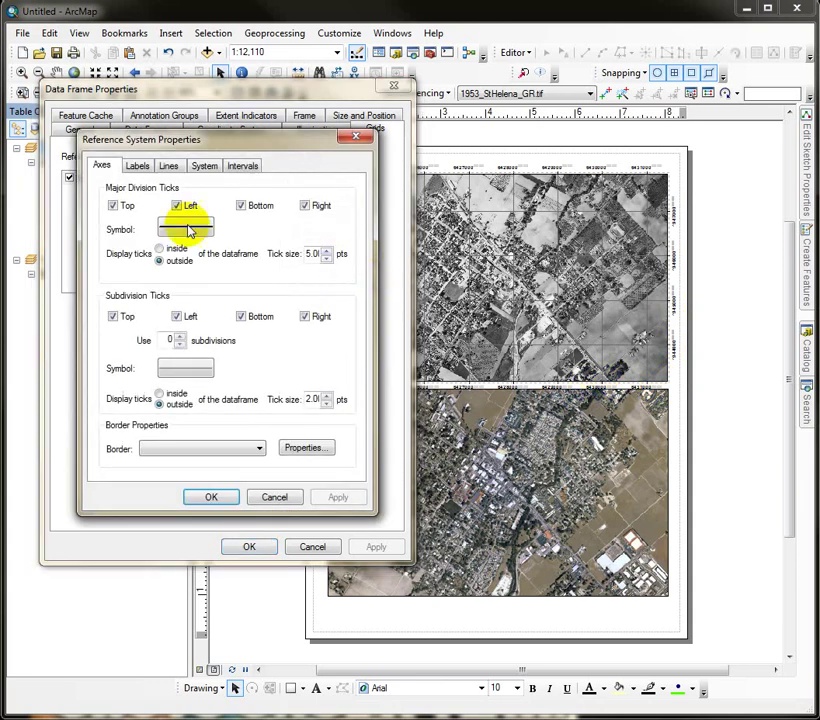
click(140, 168)
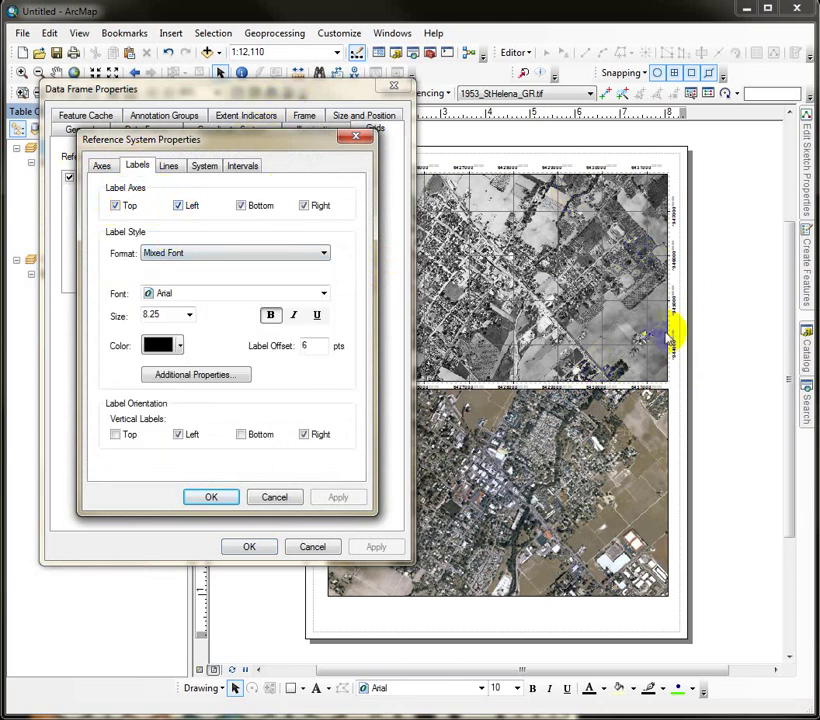
click(240, 207)
click(303, 207)
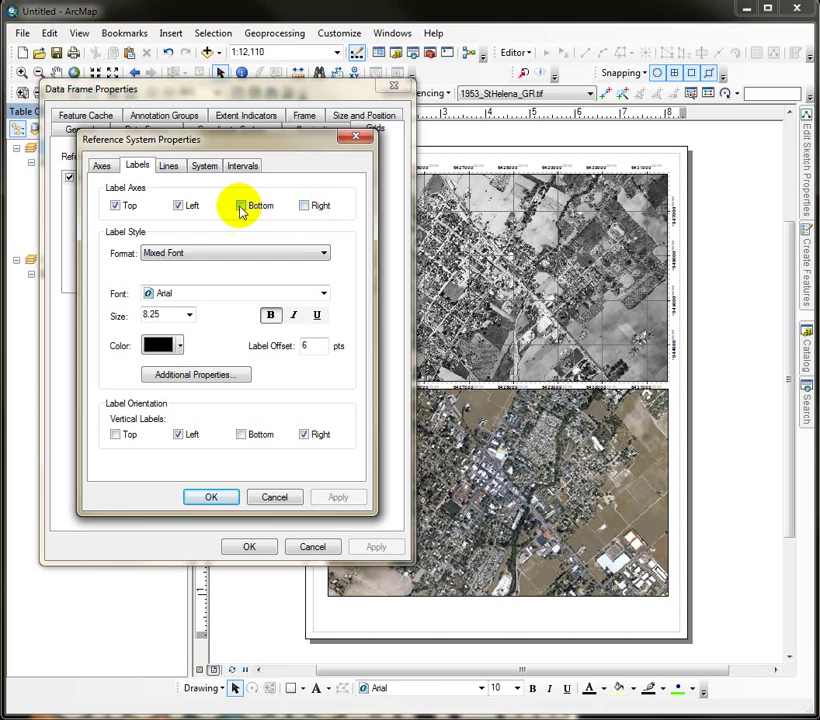
click(242, 497)
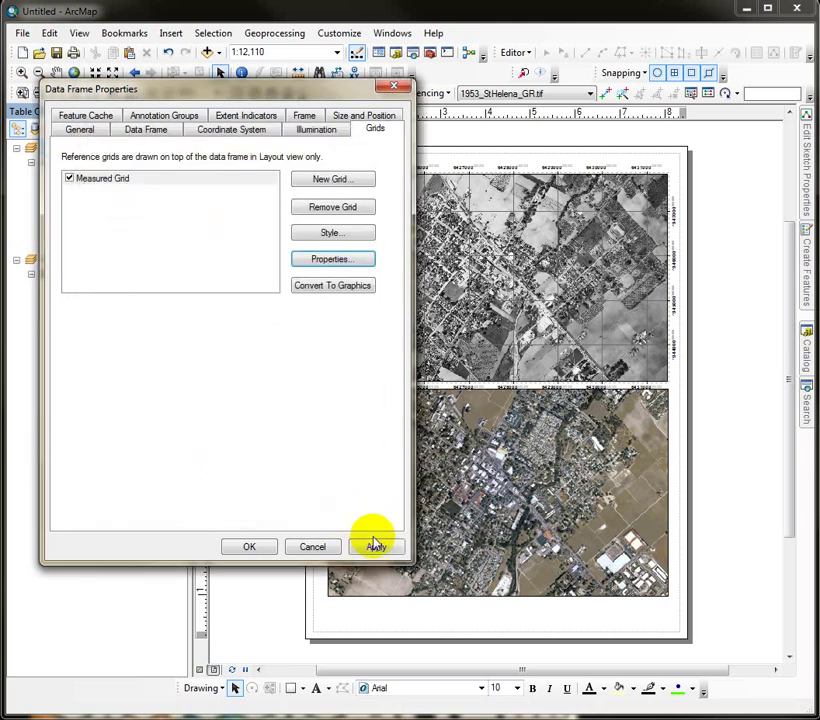
- Apply the grid to the 1953 frame and close its Data Frame Properties
click(376, 547)
drag(253, 92, 130, 115)
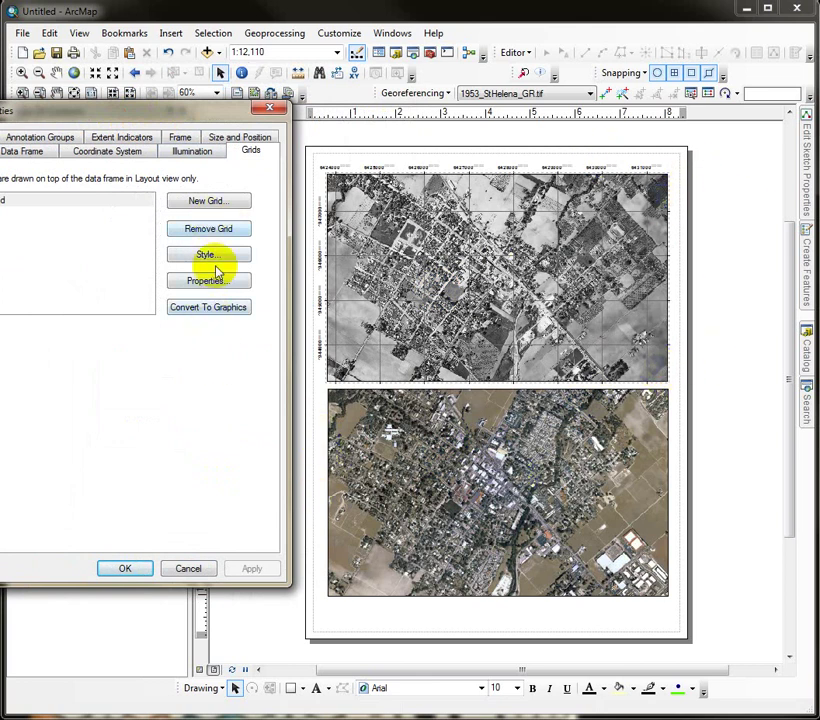
click(124, 567)
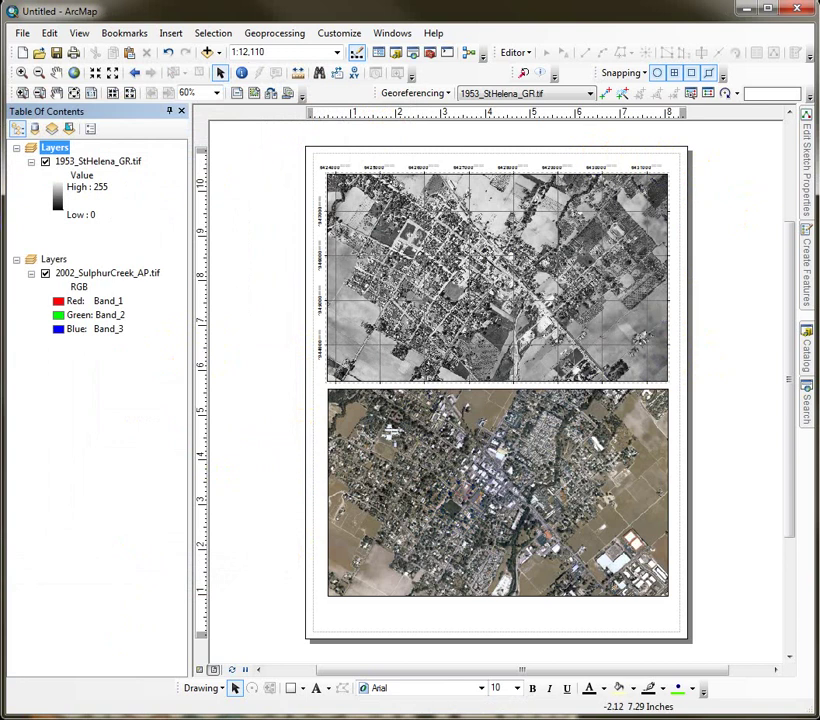
- Activate the 2002 data frame and start a new grid from its Grids properties
right_click(54, 263)
click(112, 579)
right_click(60, 262)
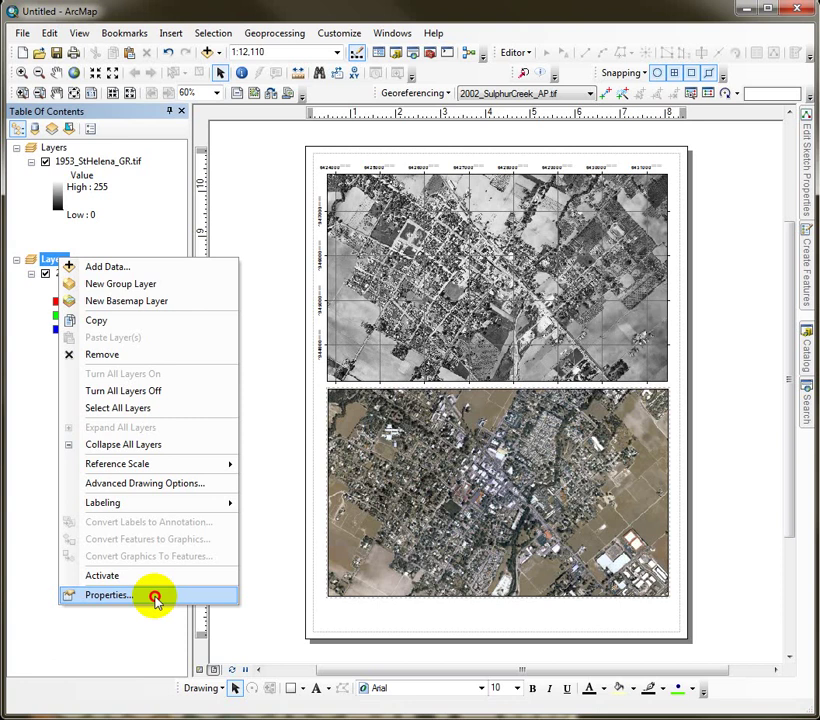
click(155, 595)
click(544, 221)
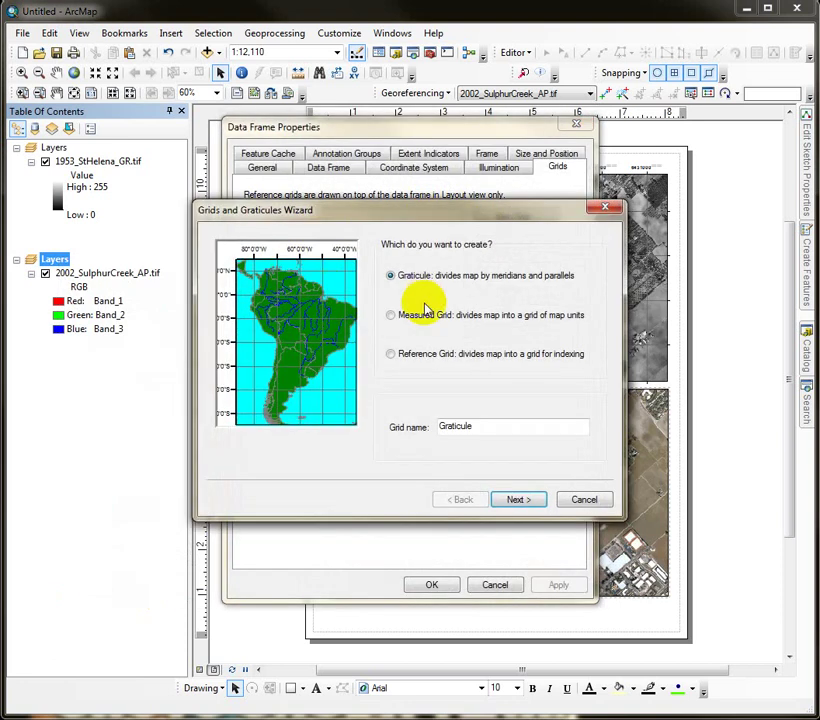
- Create a Measured Grid for the 2002 frame with 1000-foot X and Y intervals
click(390, 316)
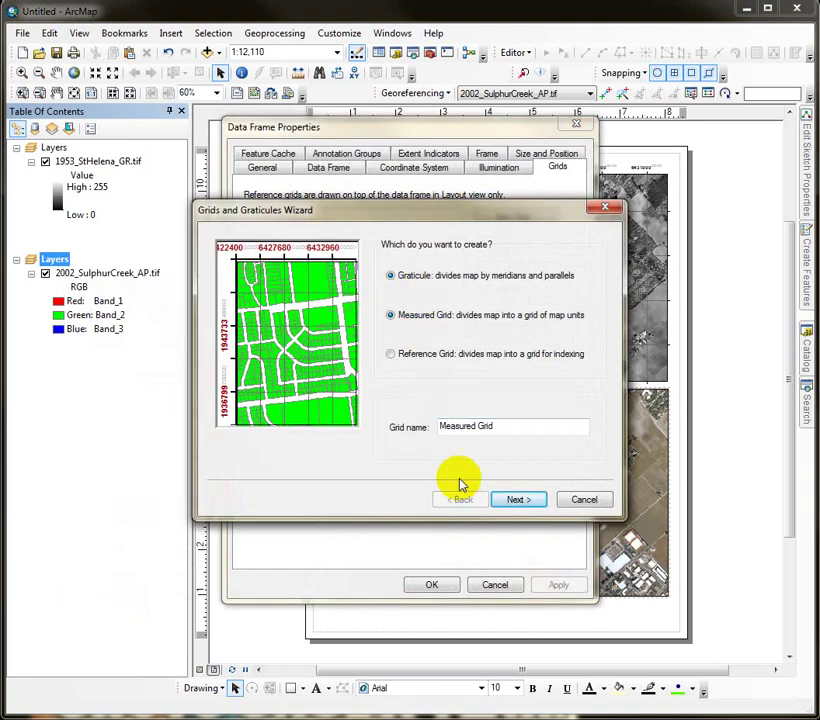
click(522, 500)
click(525, 502)
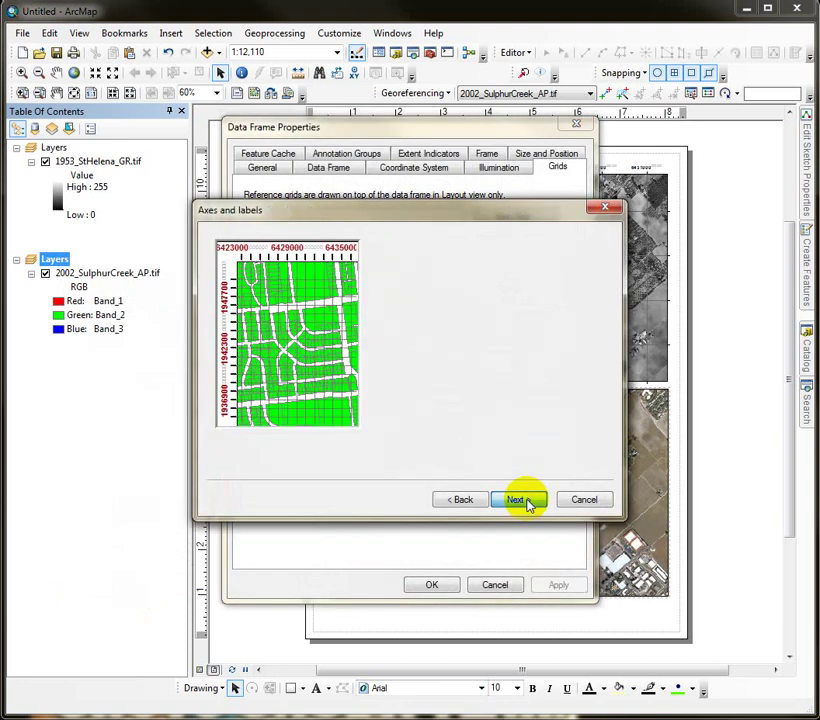
click(459, 499)
double_click(455, 443)
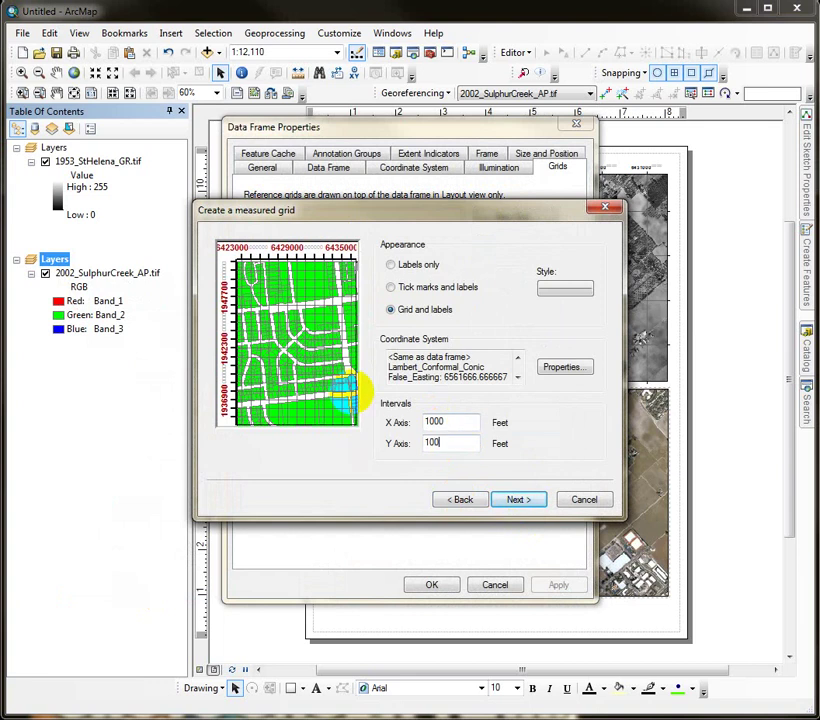
text(1000)
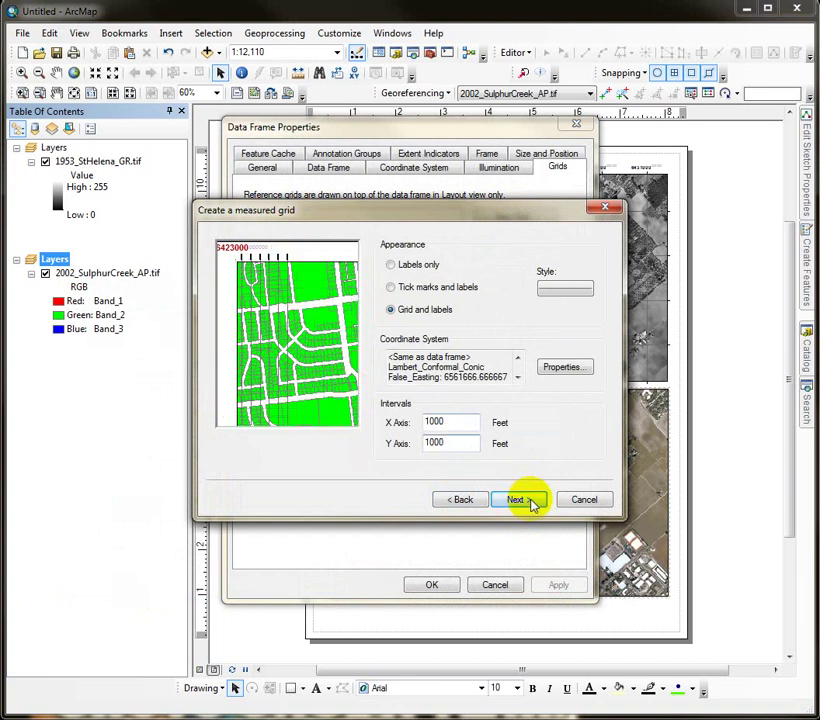
click(522, 500)
click(522, 500)
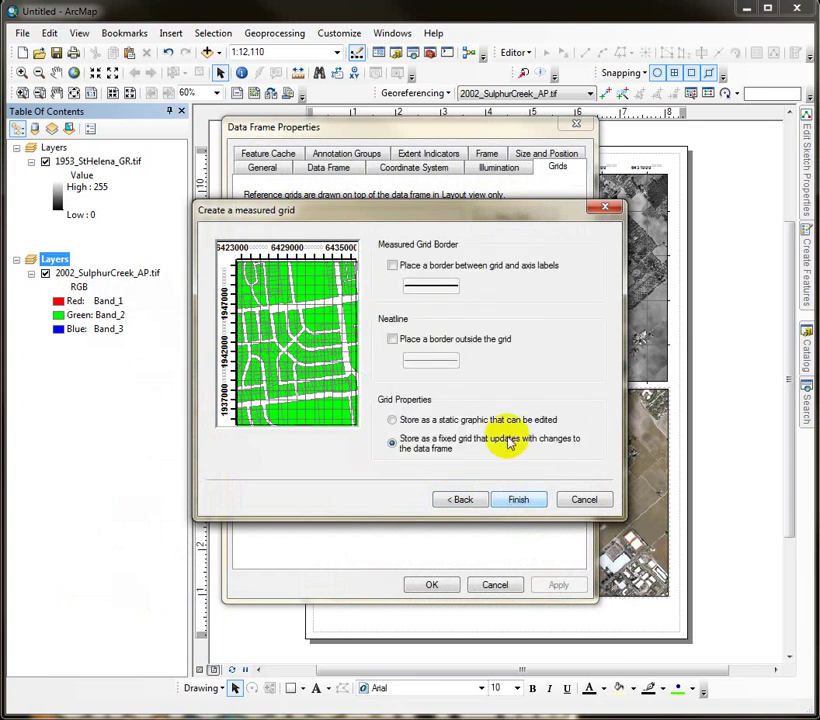
click(522, 499)
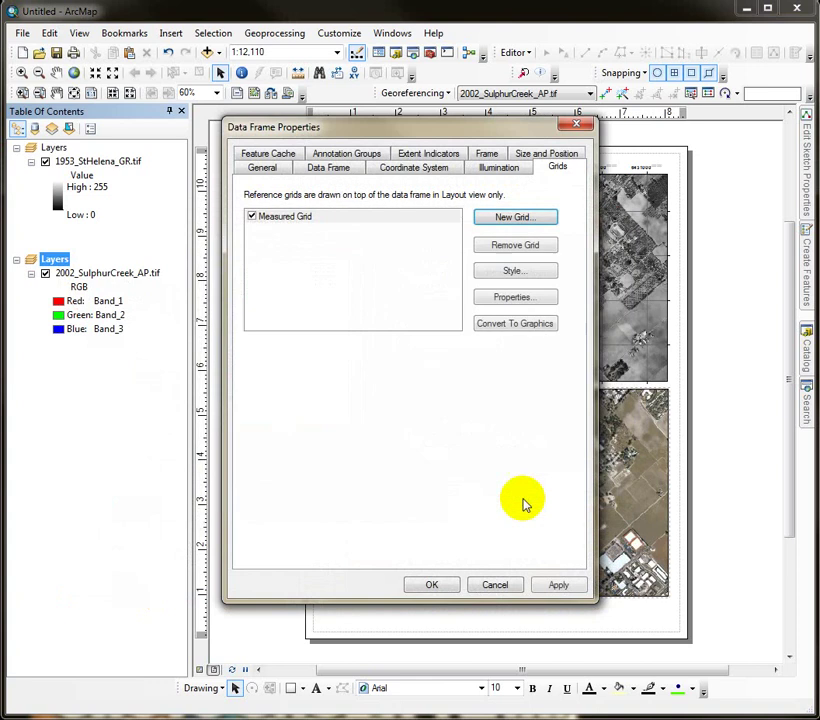
- Hide the 2002 grid's top and right labels, apply it, and move the dialog aside
click(515, 297)
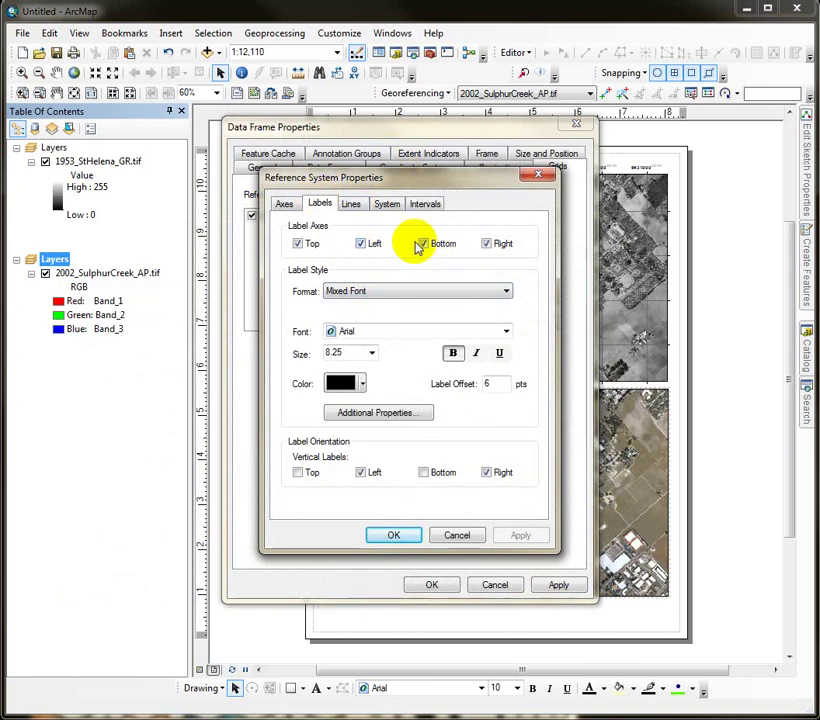
click(297, 243)
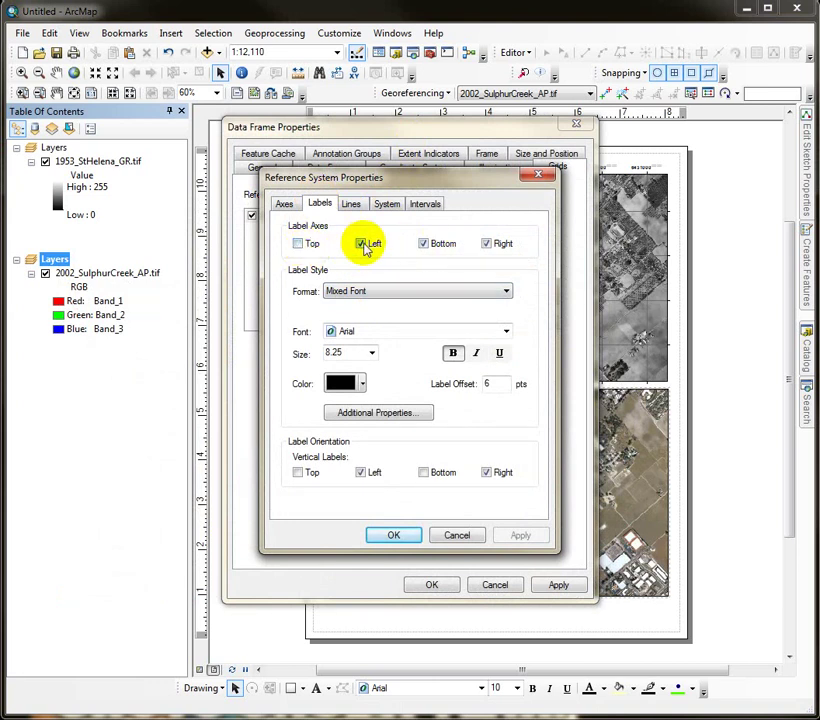
click(486, 243)
click(393, 535)
click(558, 585)
drag(534, 132, 175, 118)
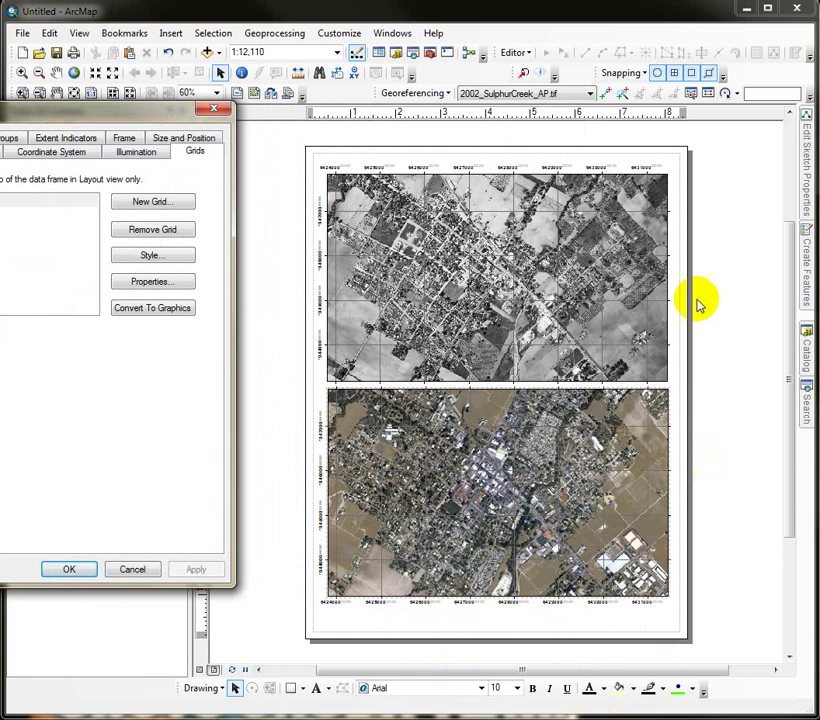
- Close the 2002 Data Frame Properties dialog
click(388, 430)
click(342, 369)
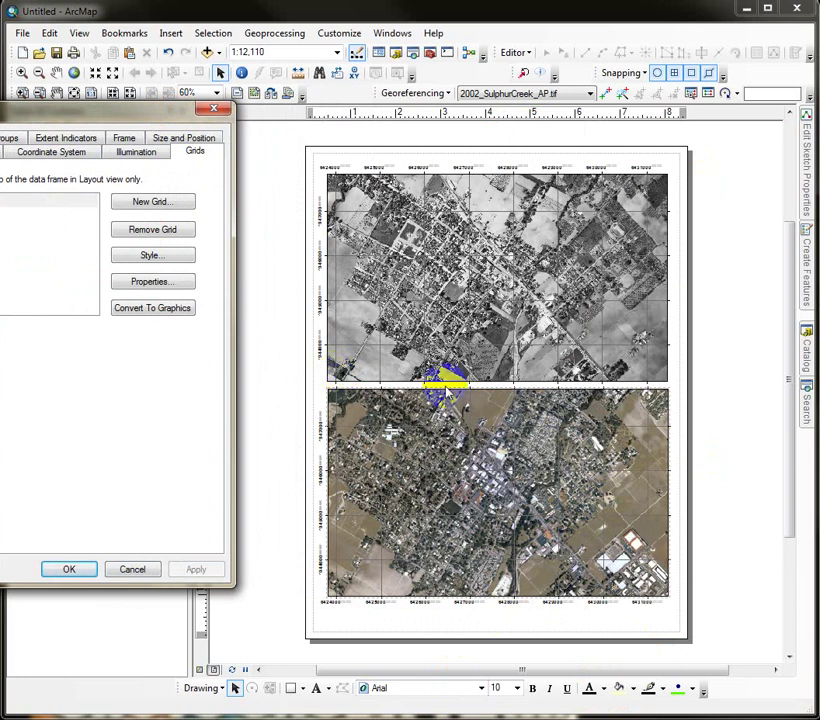
click(594, 412)
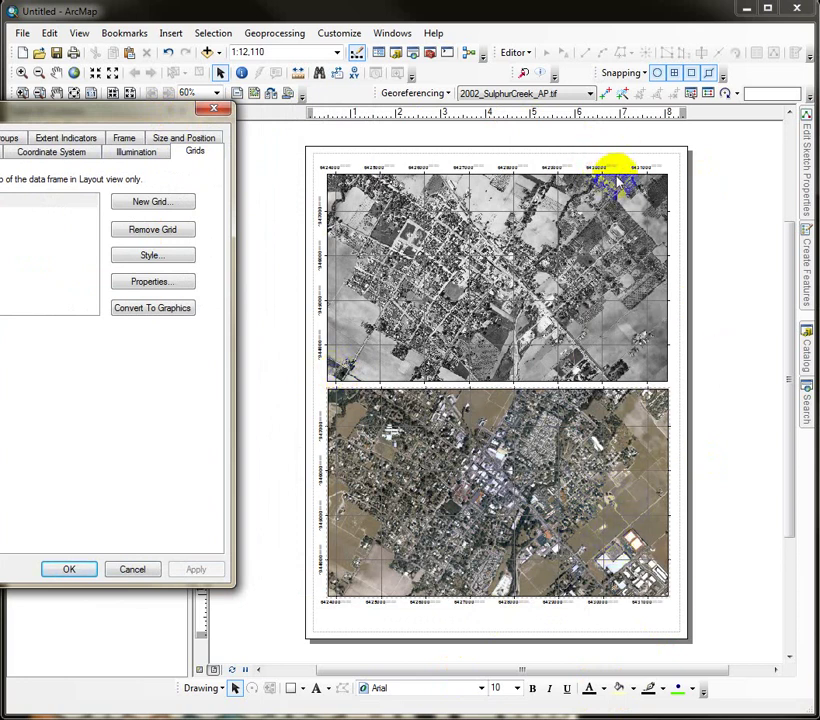
click(664, 208)
drag(140, 106, 295, 87)
click(232, 552)
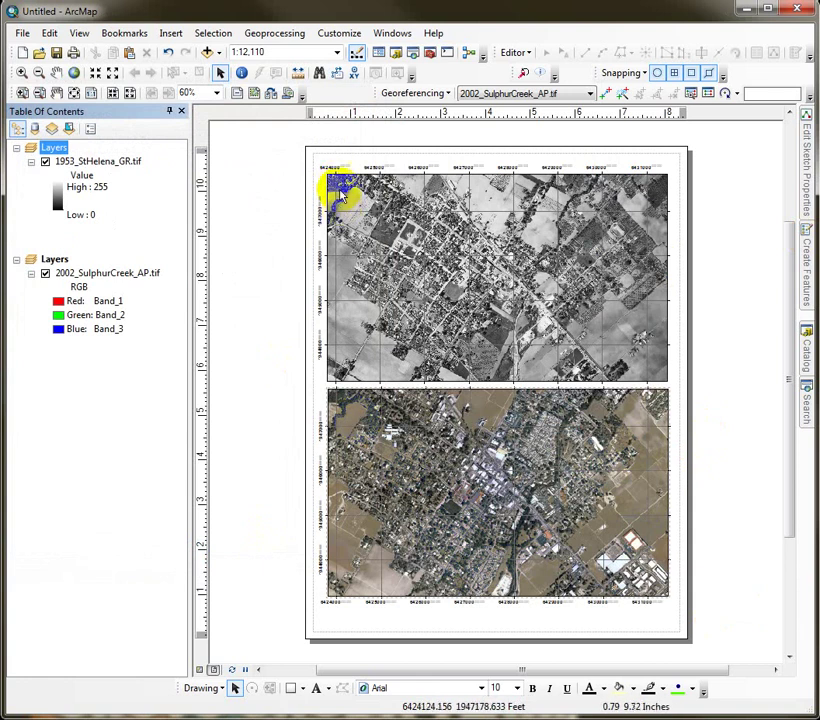
- Zoom into the 2002 photo's bottom-left corner to inspect its grid labels
click(341, 422)
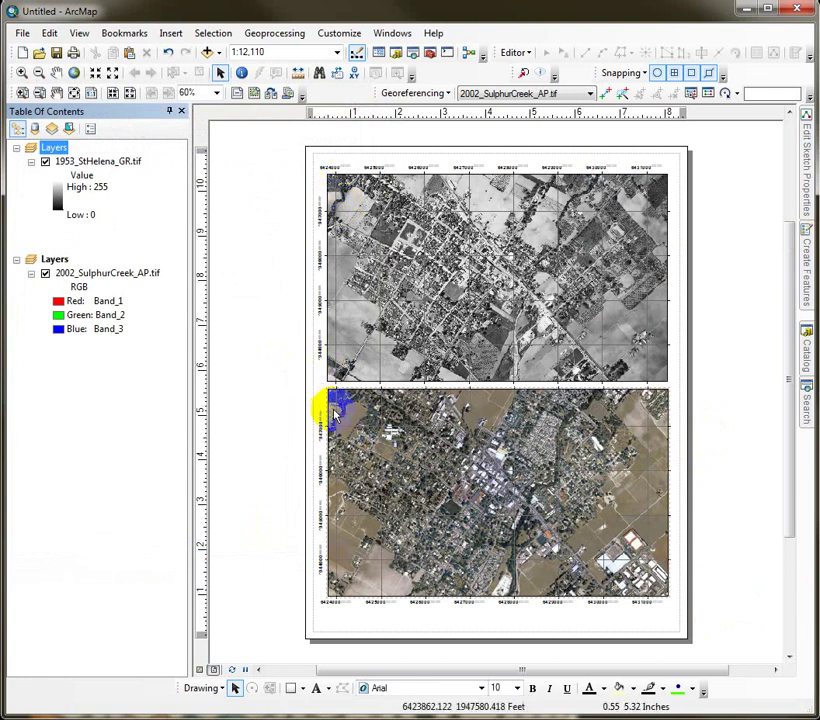
click(331, 410)
click(346, 407)
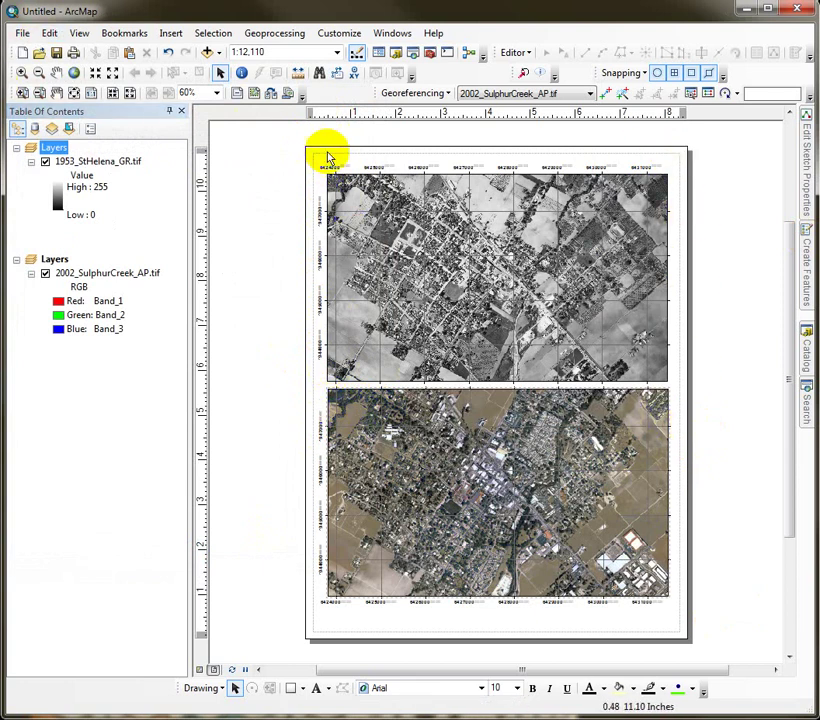
click(333, 221)
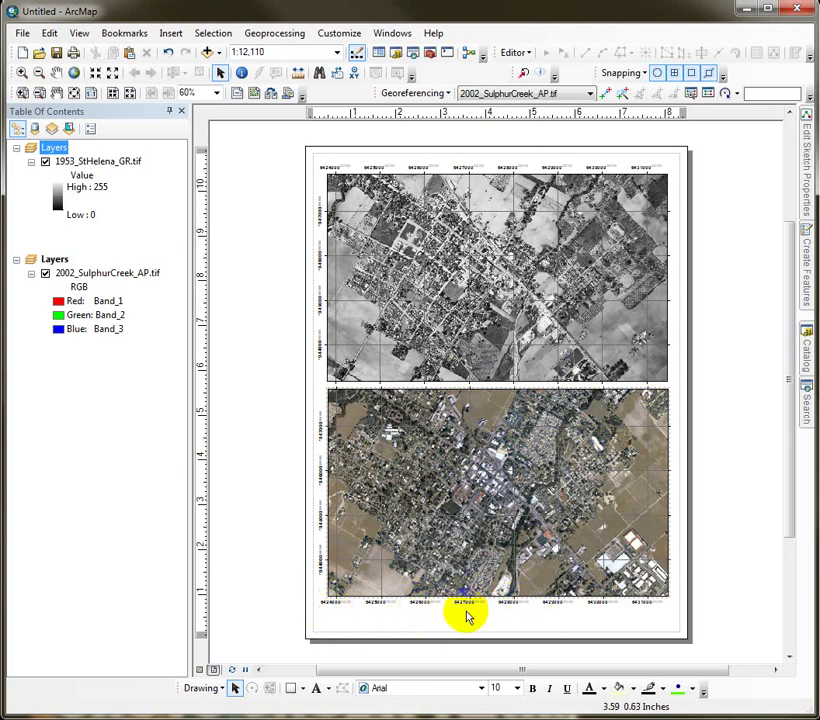
click(22, 92)
drag(298, 513, 545, 635)
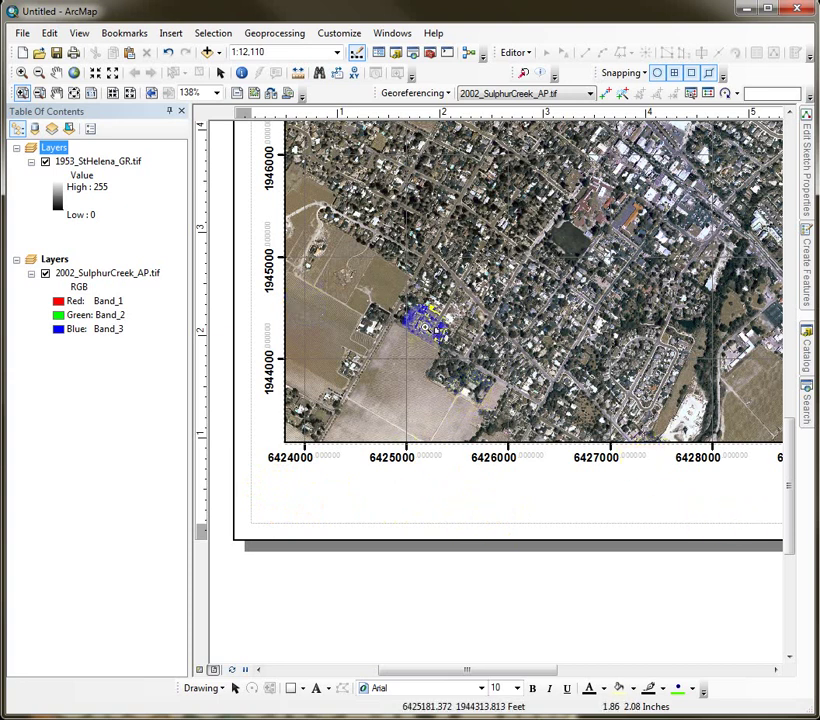
drag(381, 315, 513, 361)
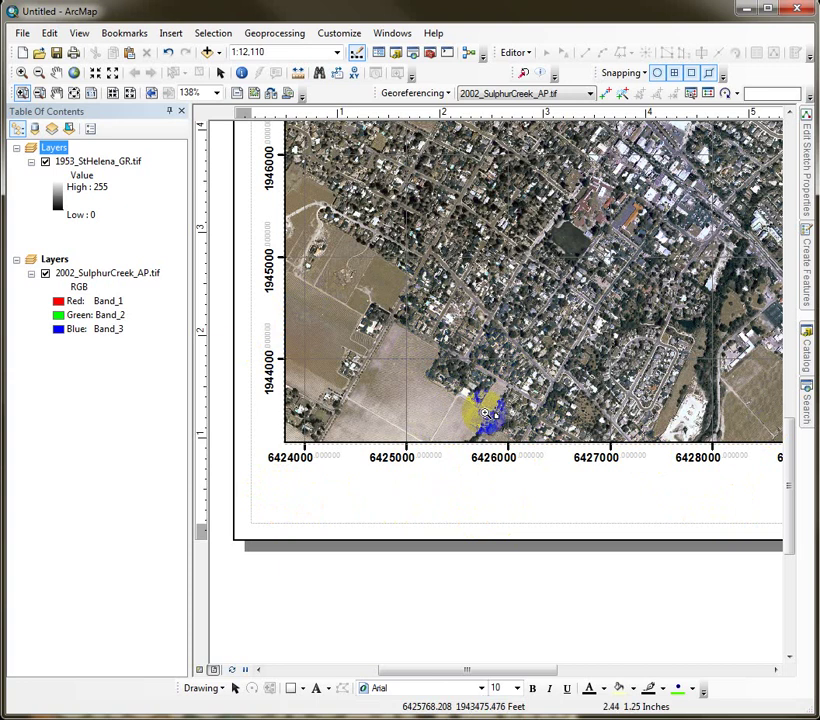